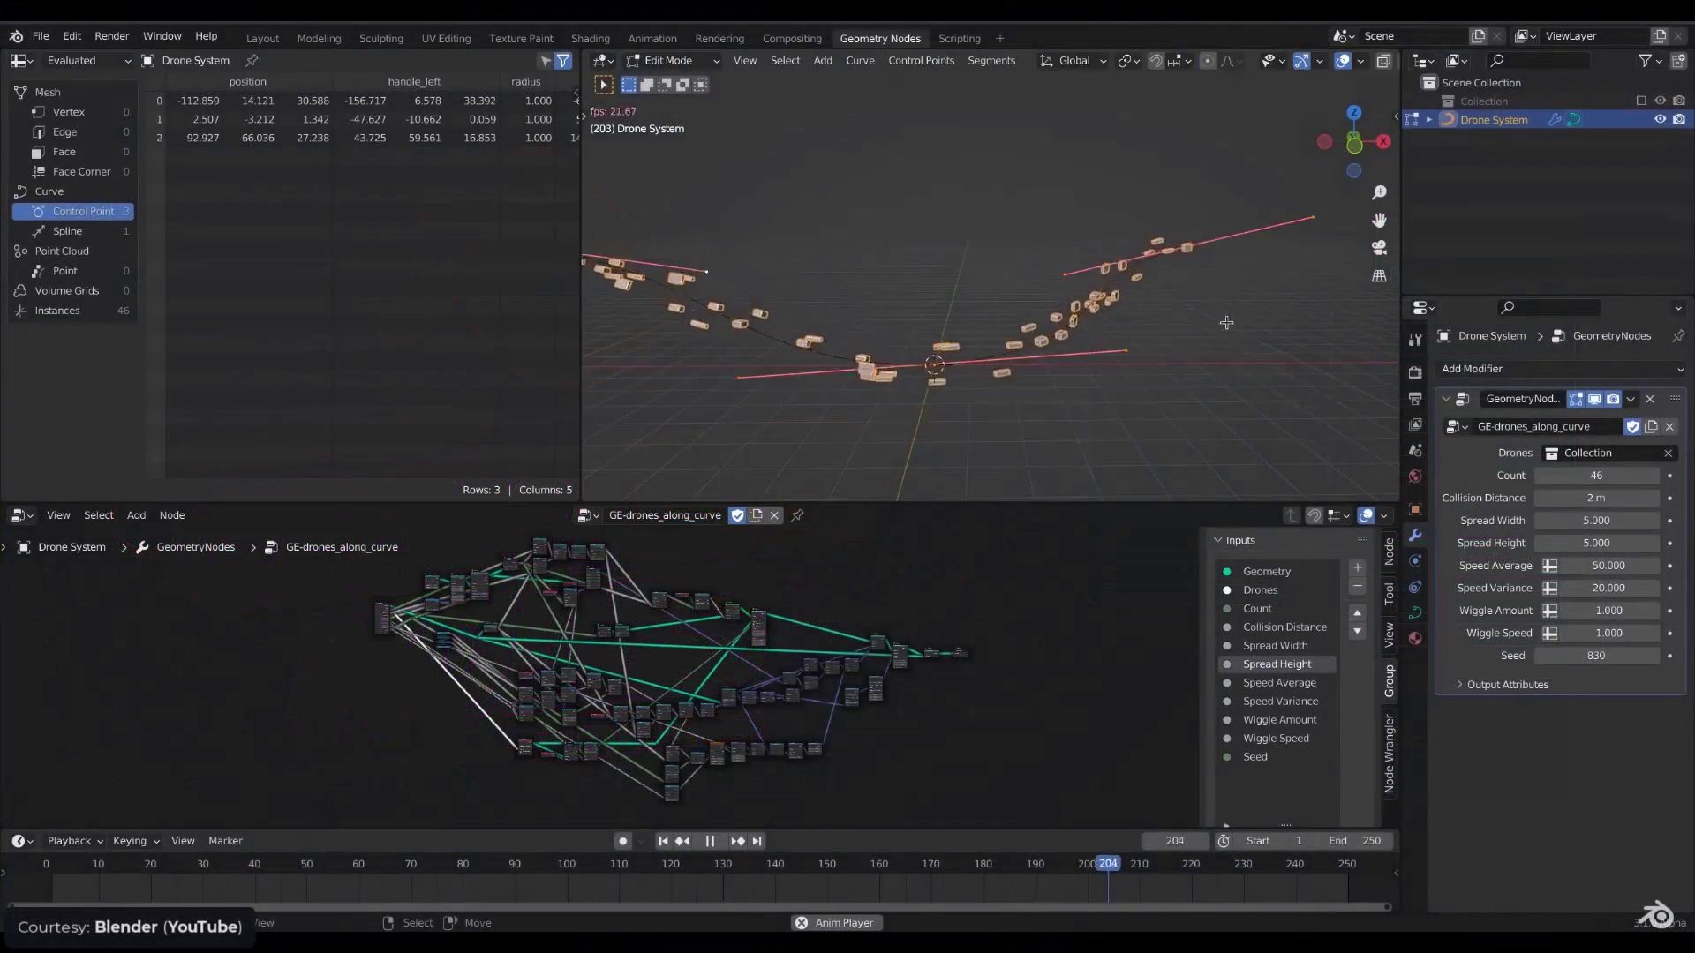
# Step: Lengthen the Drone System curve by placing extruded control points past its end
pyautogui.click(1225, 280)
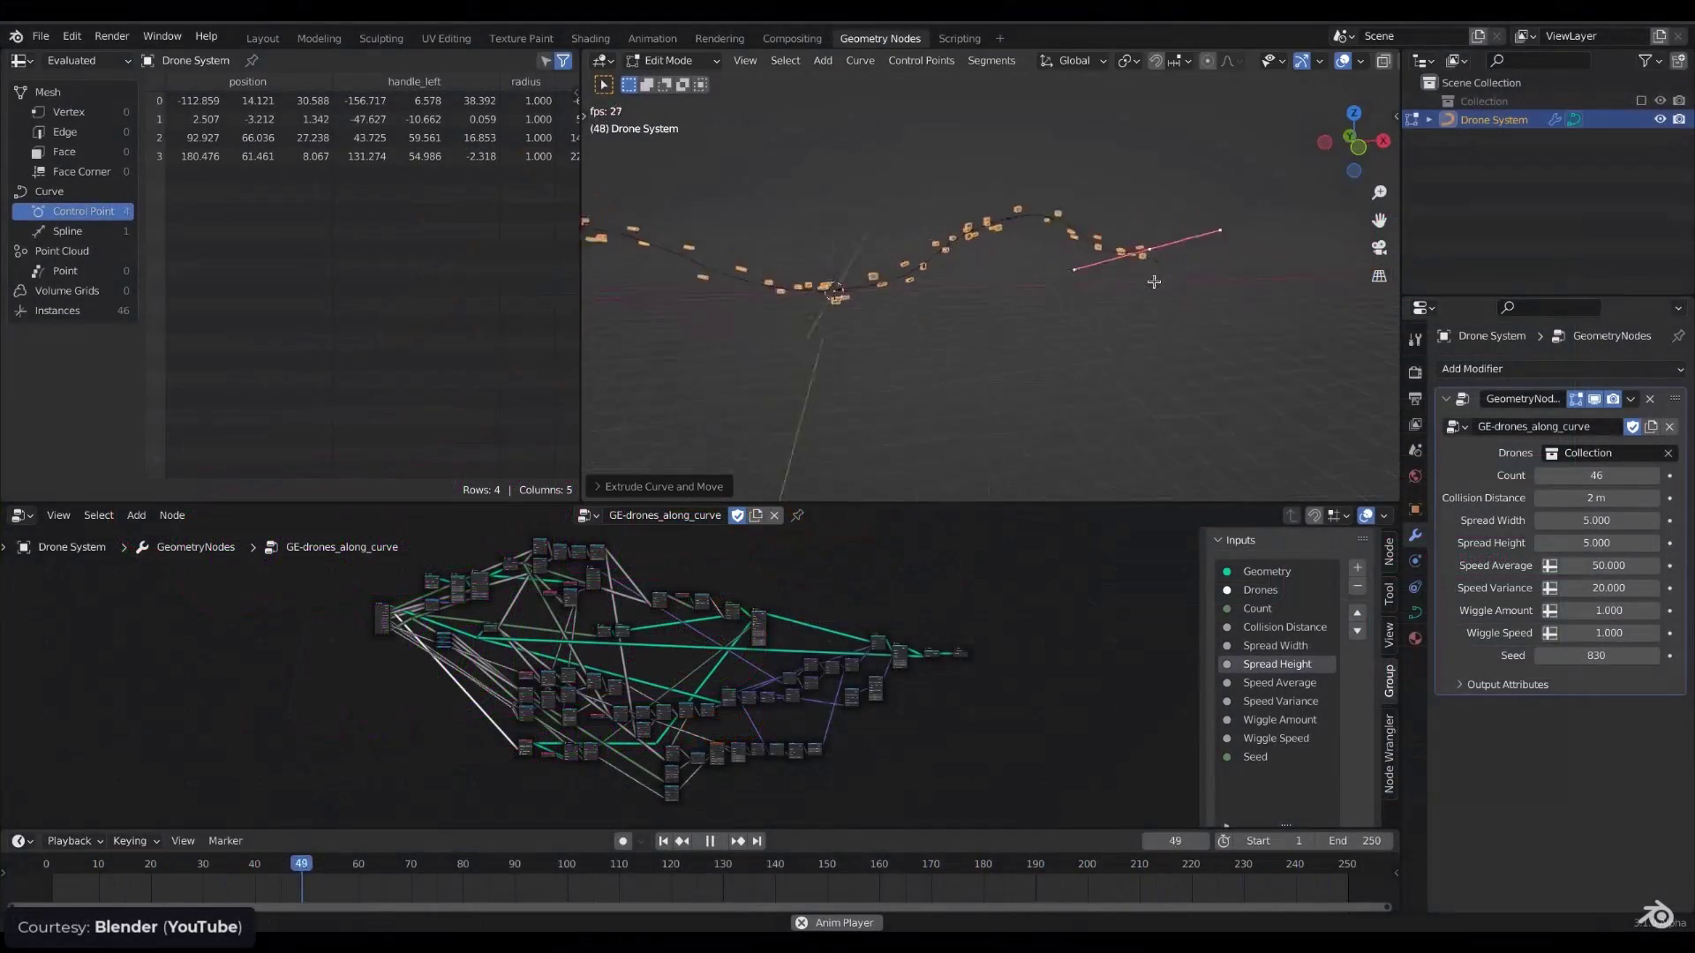
pyautogui.press('e')
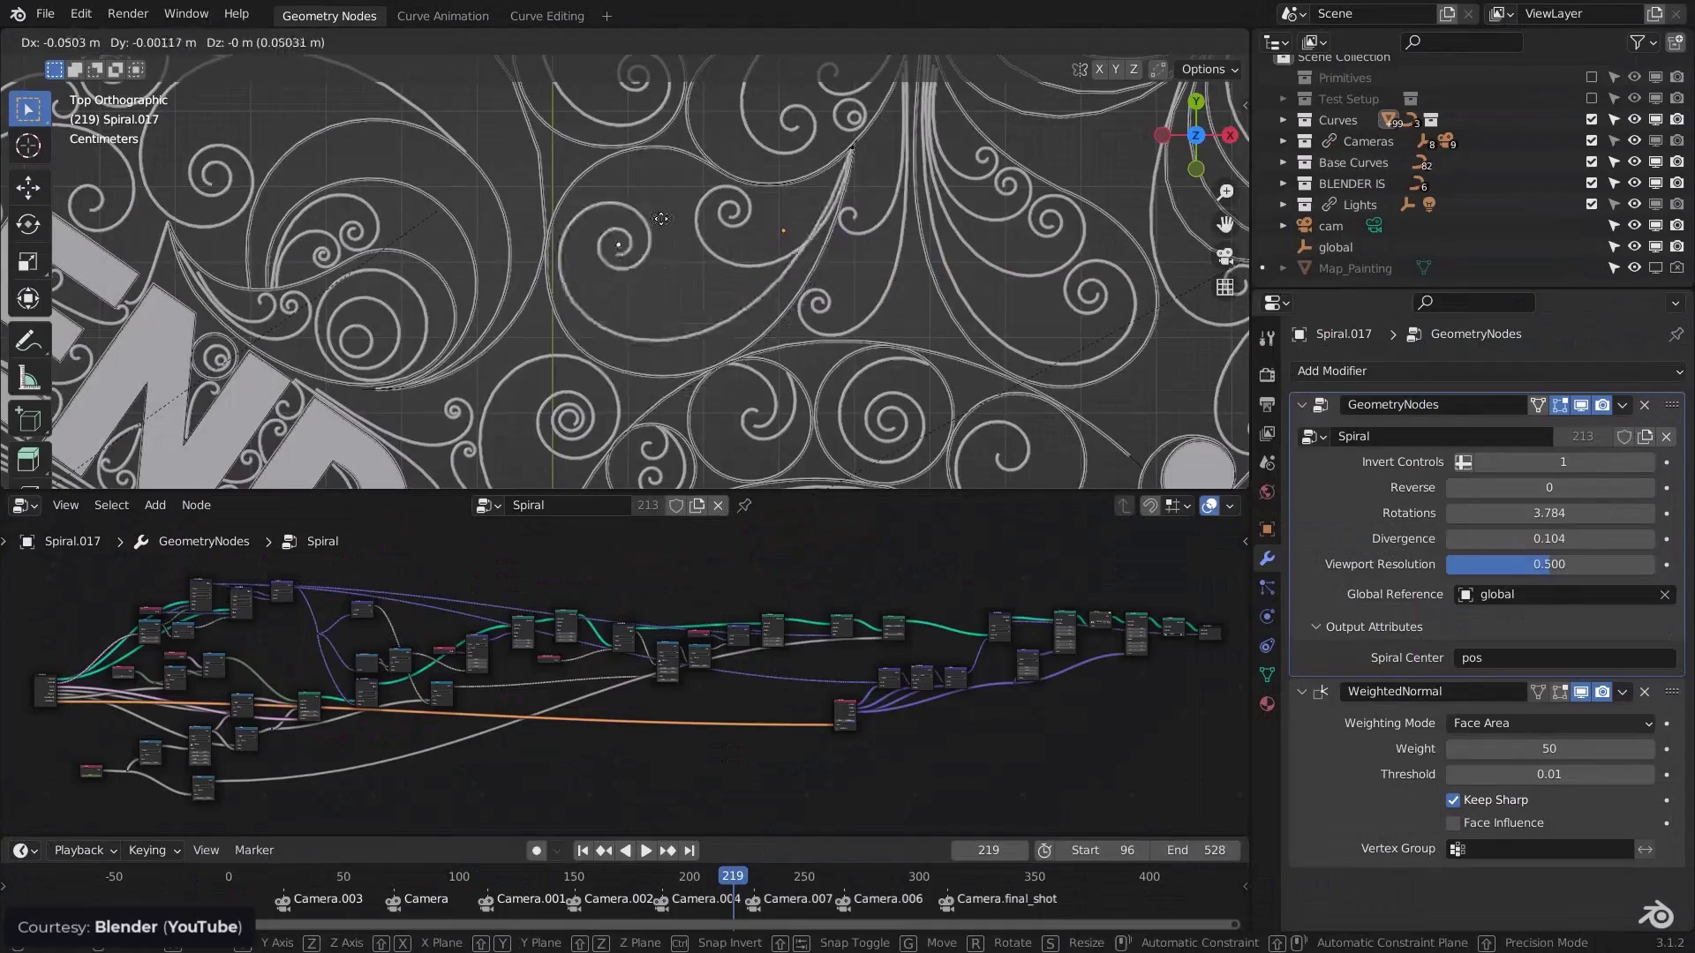
# Step: Confirm the moved Spiral.017 points at their new spot in the curling pattern
pyautogui.click(632, 256)
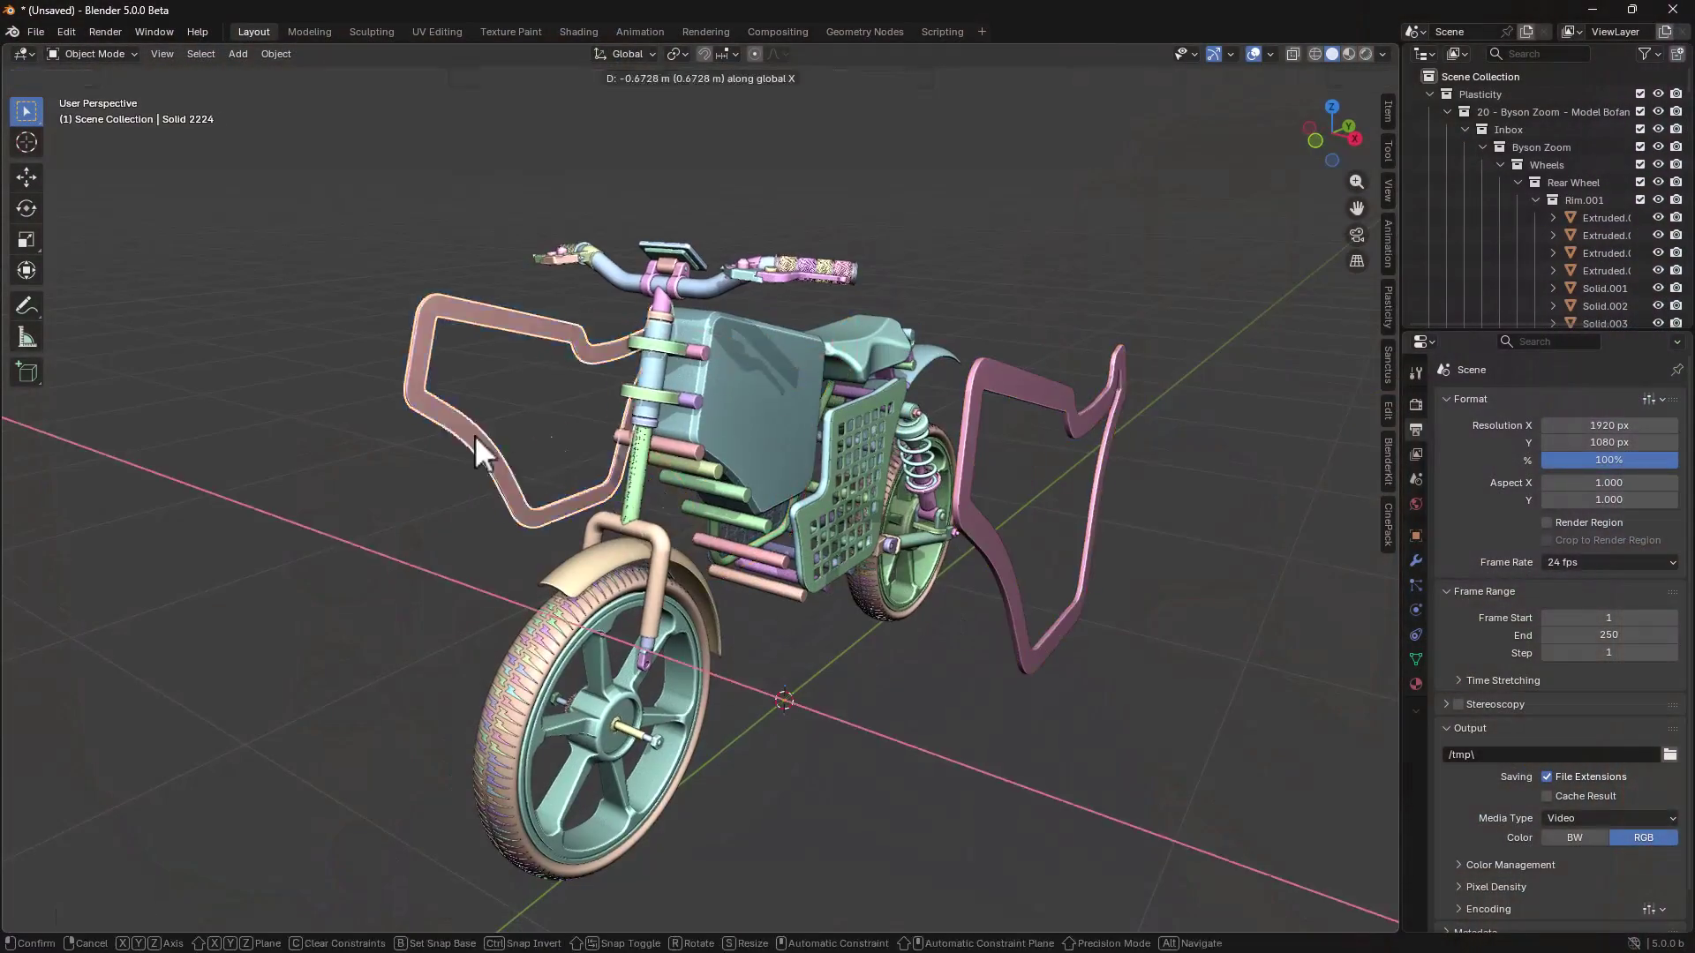
# Step: Shift the pink frame object leftward next to the motorcycle in the viewport
pyautogui.moveTo(476, 436); pyautogui.dragTo(491, 390, button='middle')
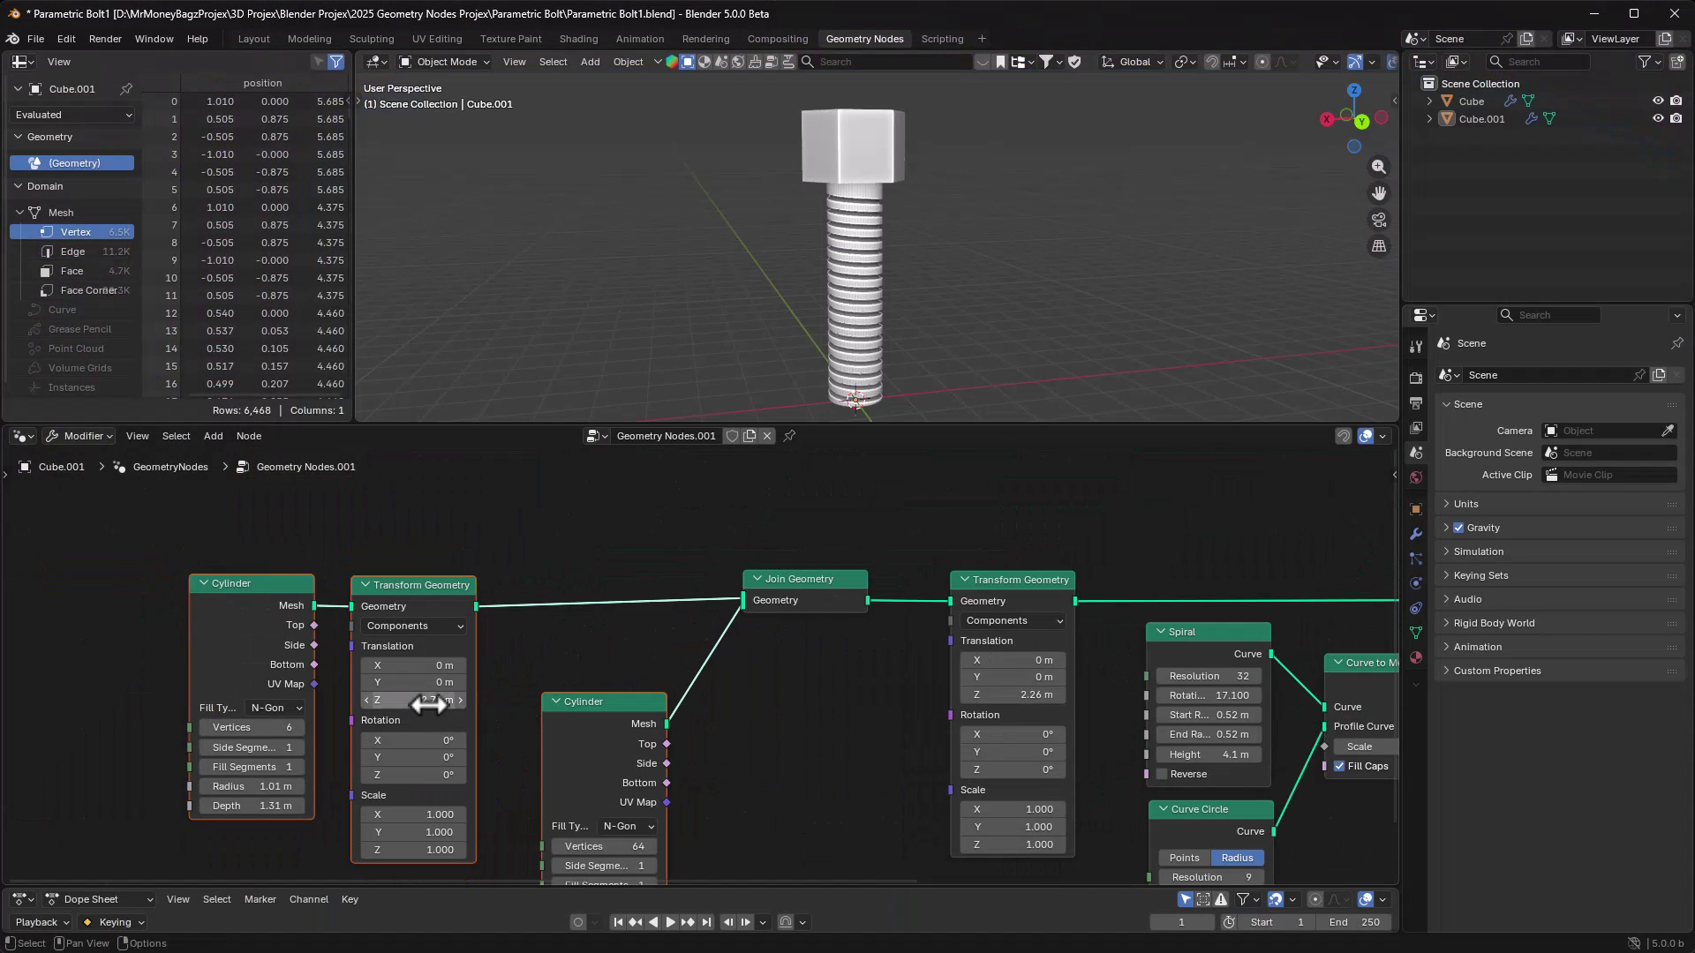
# Step: Raise the bolt head's Translation Z and lower the thread Spiral Resolution
pyautogui.moveTo(428, 703); pyautogui.dragTo(438, 812)
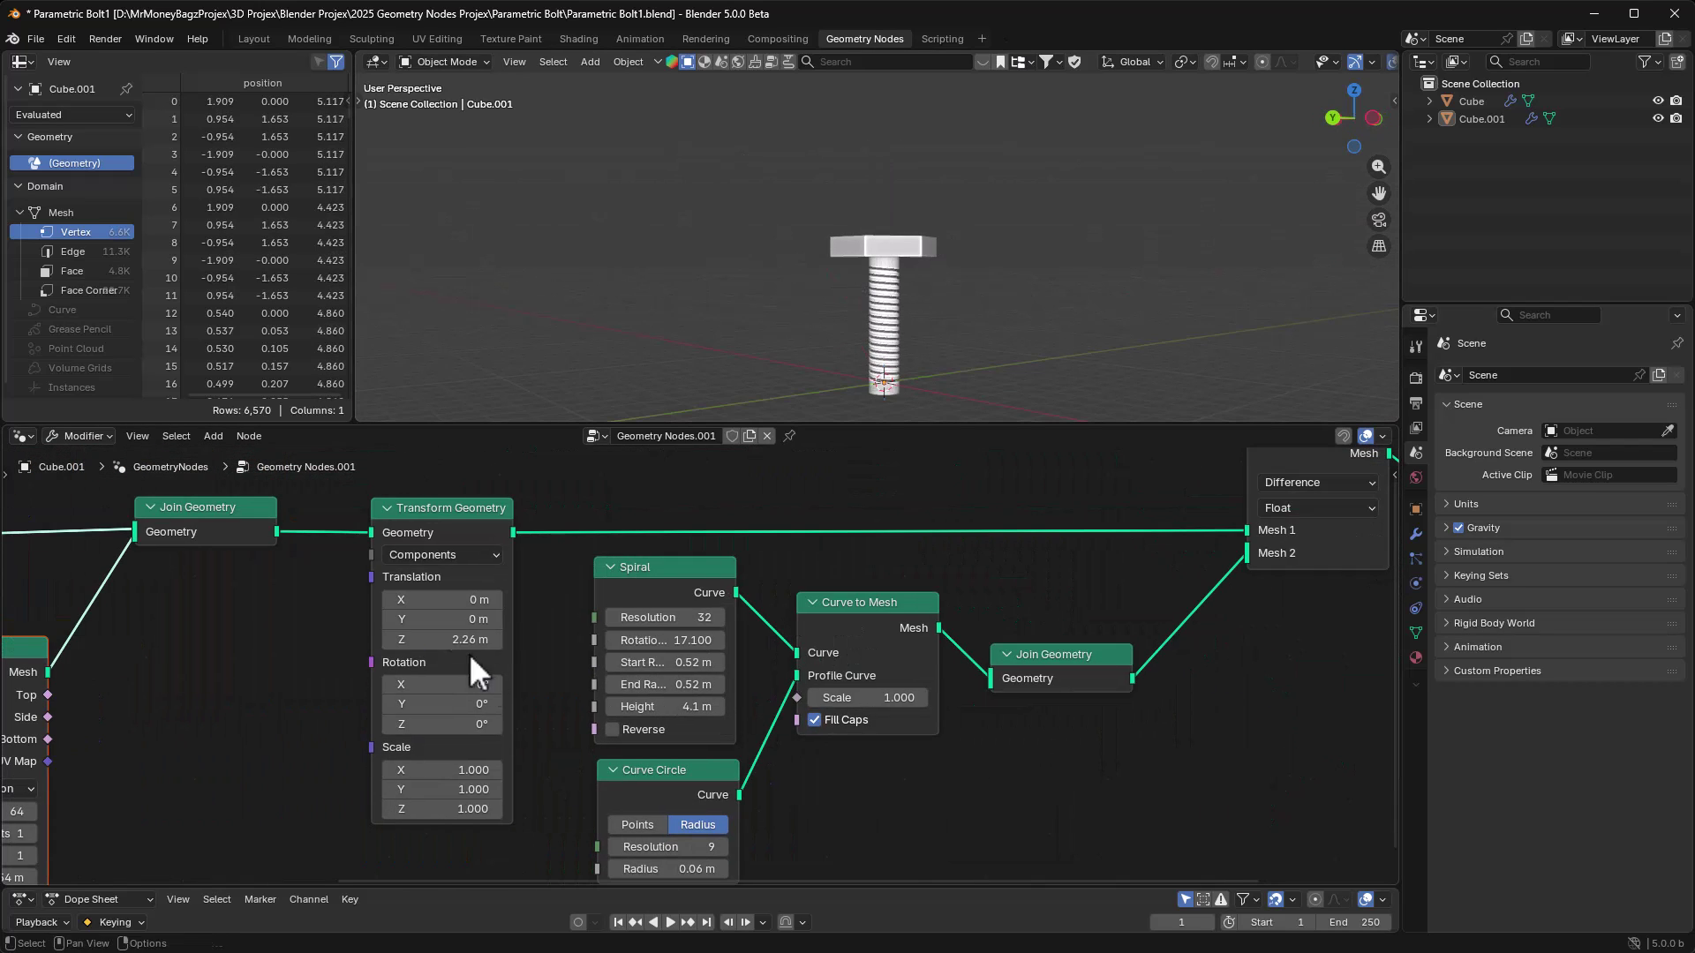
pyautogui.moveTo(436, 640); pyautogui.dragTo(398, 640)
pyautogui.scroll(3, 909, 265)
pyautogui.moveTo(308, 562); pyautogui.dragTo(284, 530, button='middle')
# Step: Shorten the thread Height, save the bolt, and open Sentinels.blend
pyautogui.moveTo(636, 586)
pyautogui.mouseDown()
pyautogui.moveTo(582, 586)
pyautogui.moveTo(637, 679)
pyautogui.mouseUp()
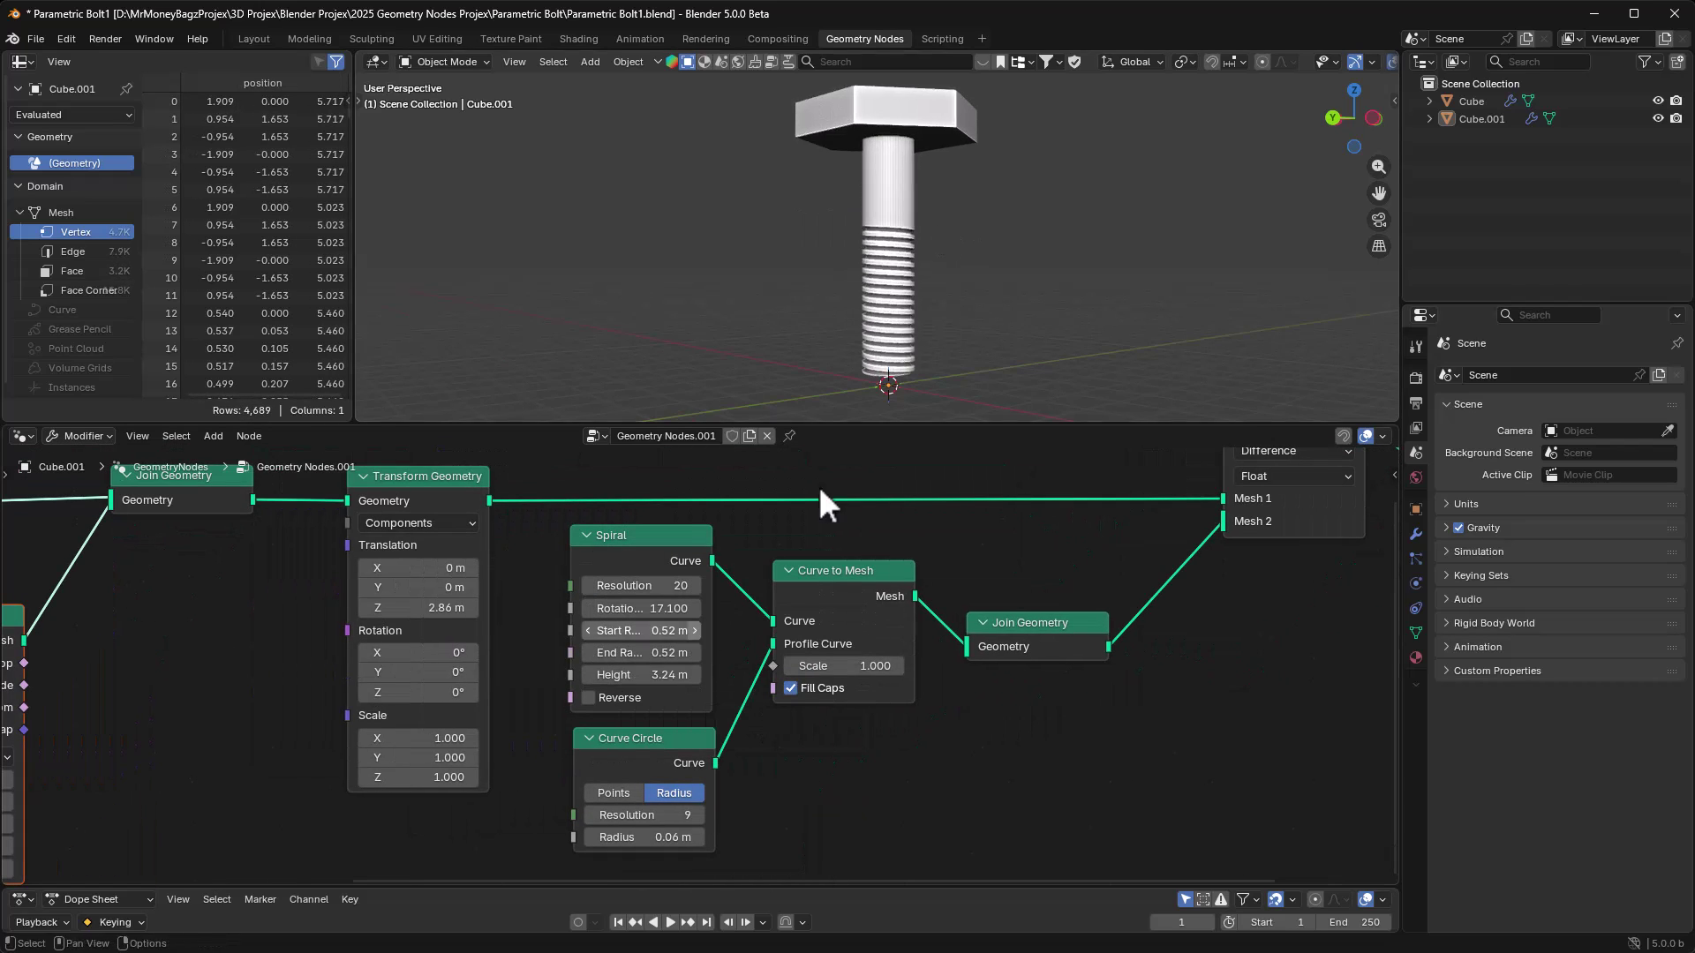
pyautogui.hotkey('ctrl', 's')
pyautogui.hotkey('ctrl', 'o')
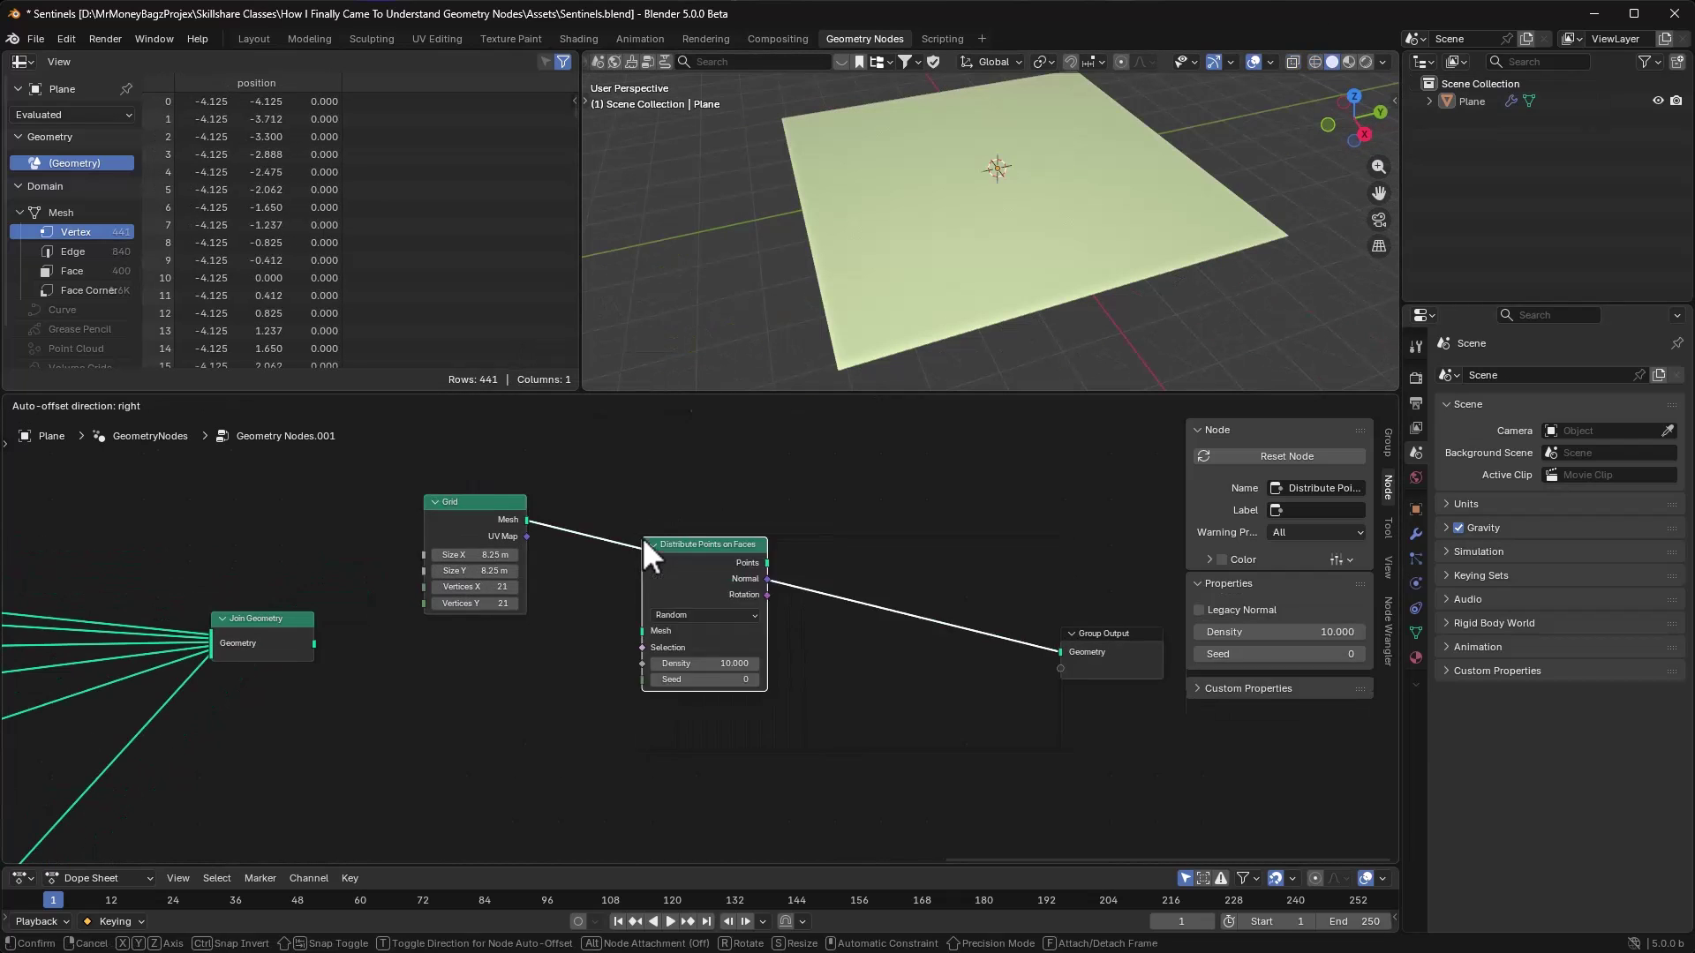
# Step: Insert a Distribute Points on Faces node on the Grid-to-Group Output link
pyautogui.click(643, 537)
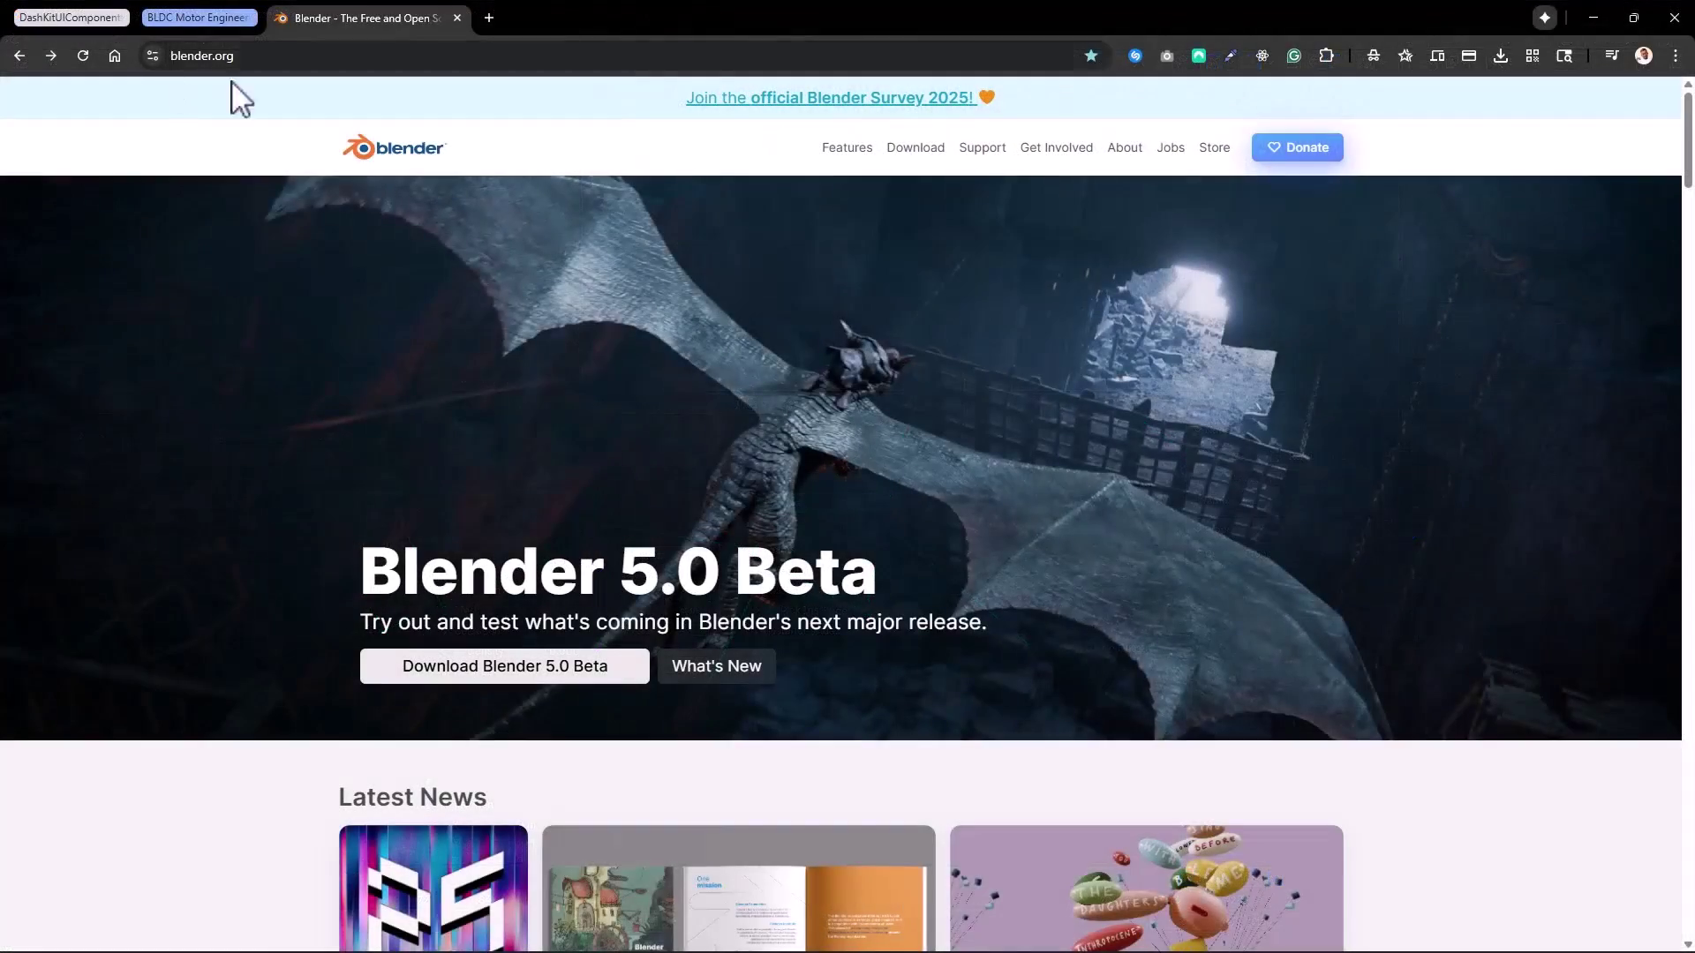
# Step: Follow blender.org's Download link through to the builder.blender.org Daily Builds listing
pyautogui.click(913, 150)
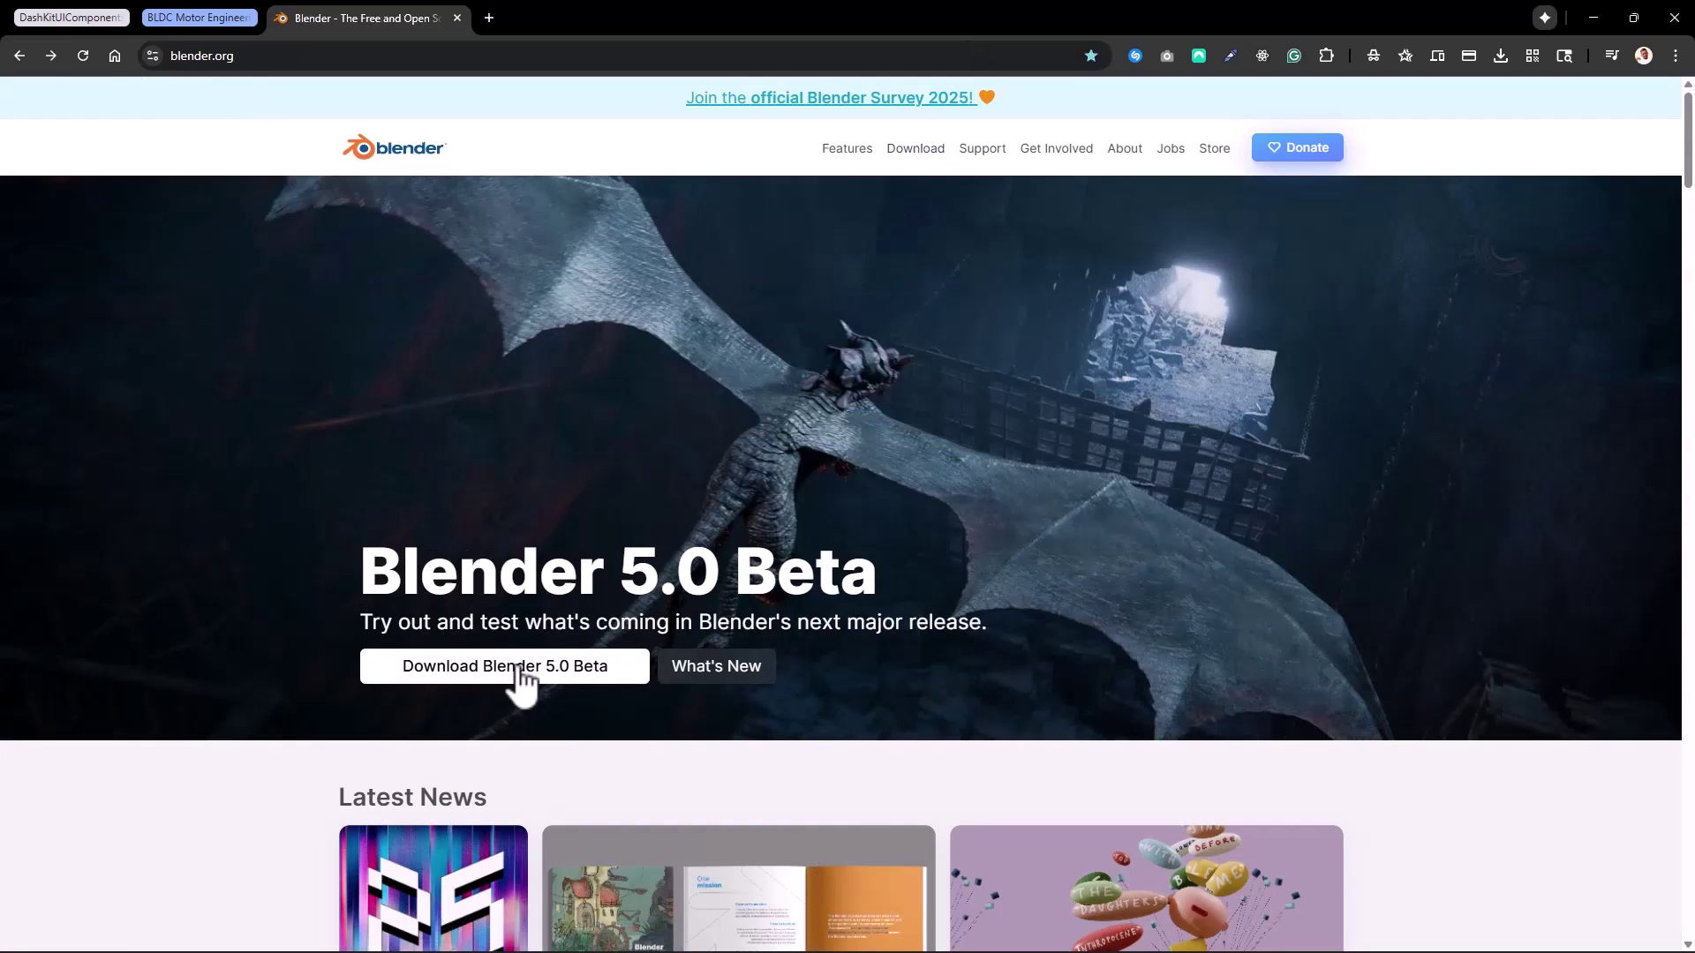
pyautogui.click(515, 684)
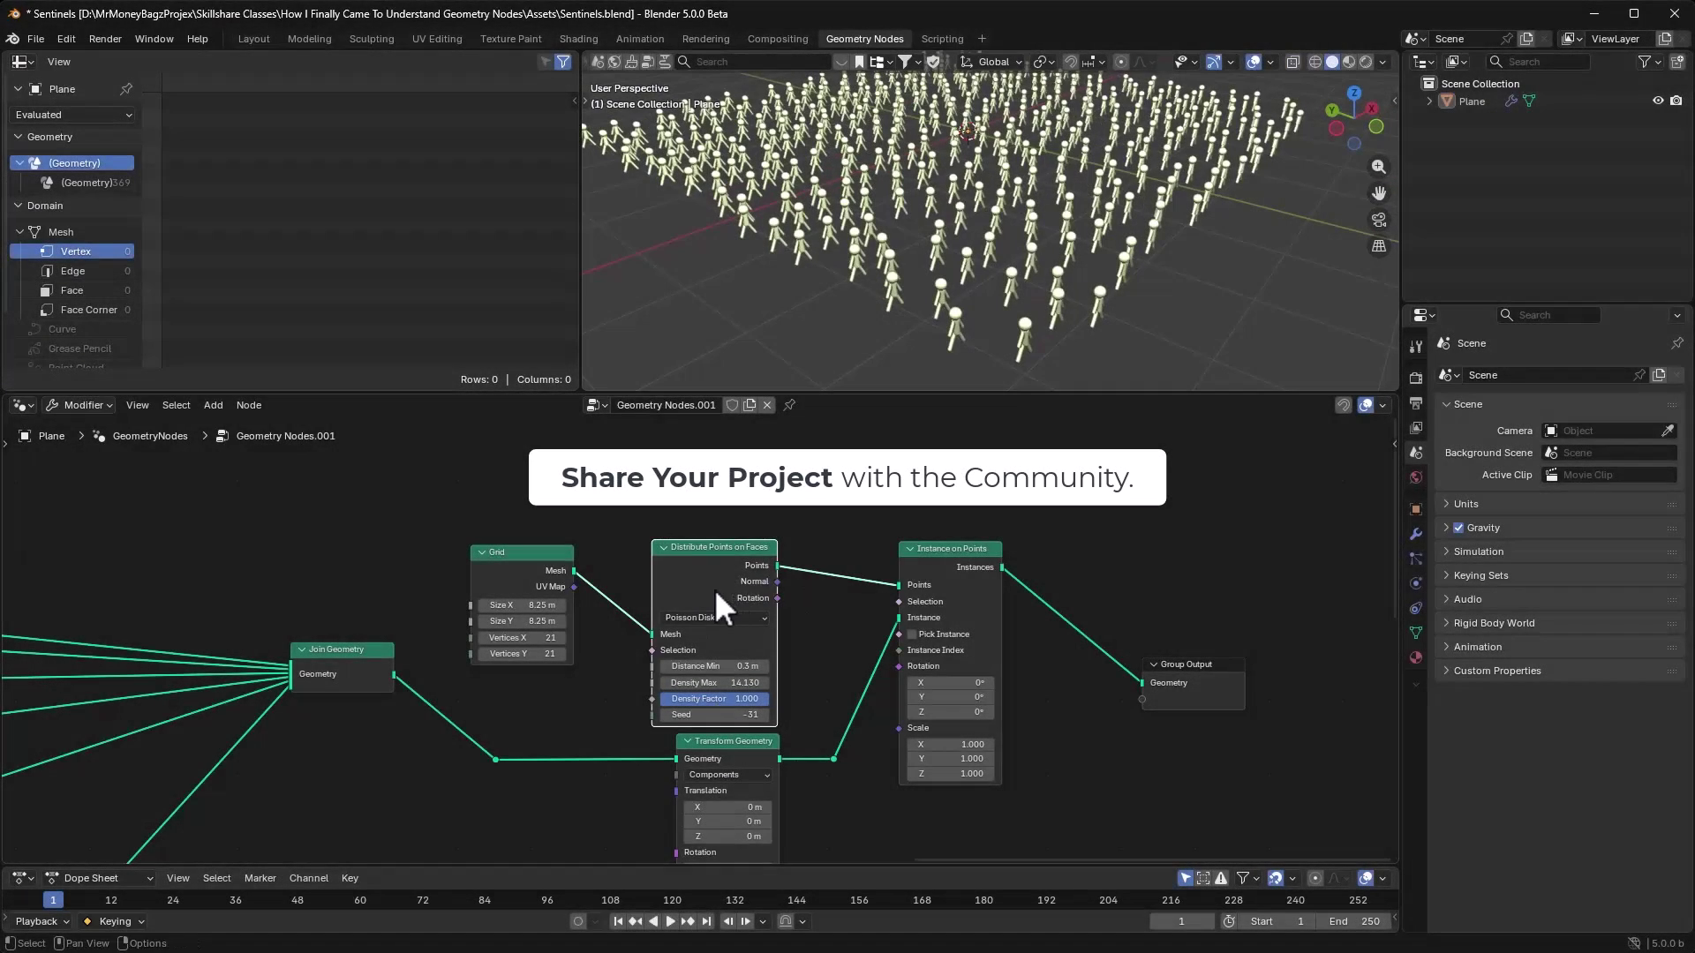
# Step: Dissolve Distribute Points on Faces and set the Grid to 20 by 20 vertices
pyautogui.hotkey('ctrl', 'x')
pyautogui.click(540, 614)
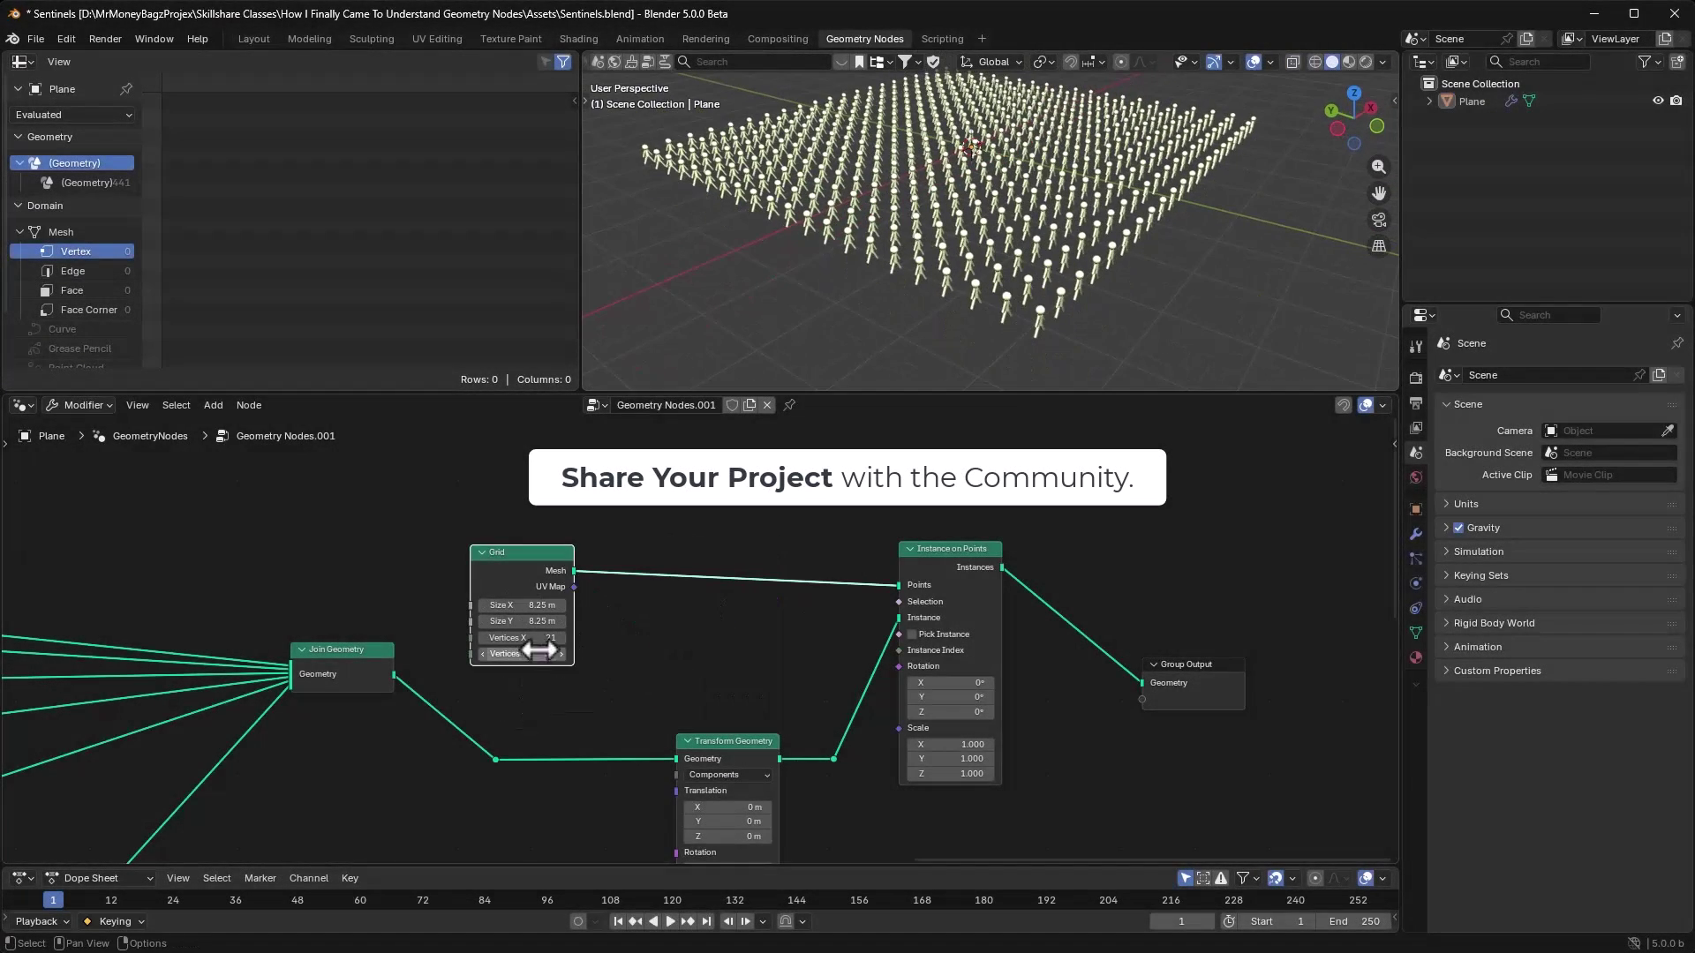
pyautogui.moveTo(517, 639); pyautogui.dragTo(493, 654)
pyautogui.scroll(2, 824, 764)
pyautogui.scroll(1, 764, 693)
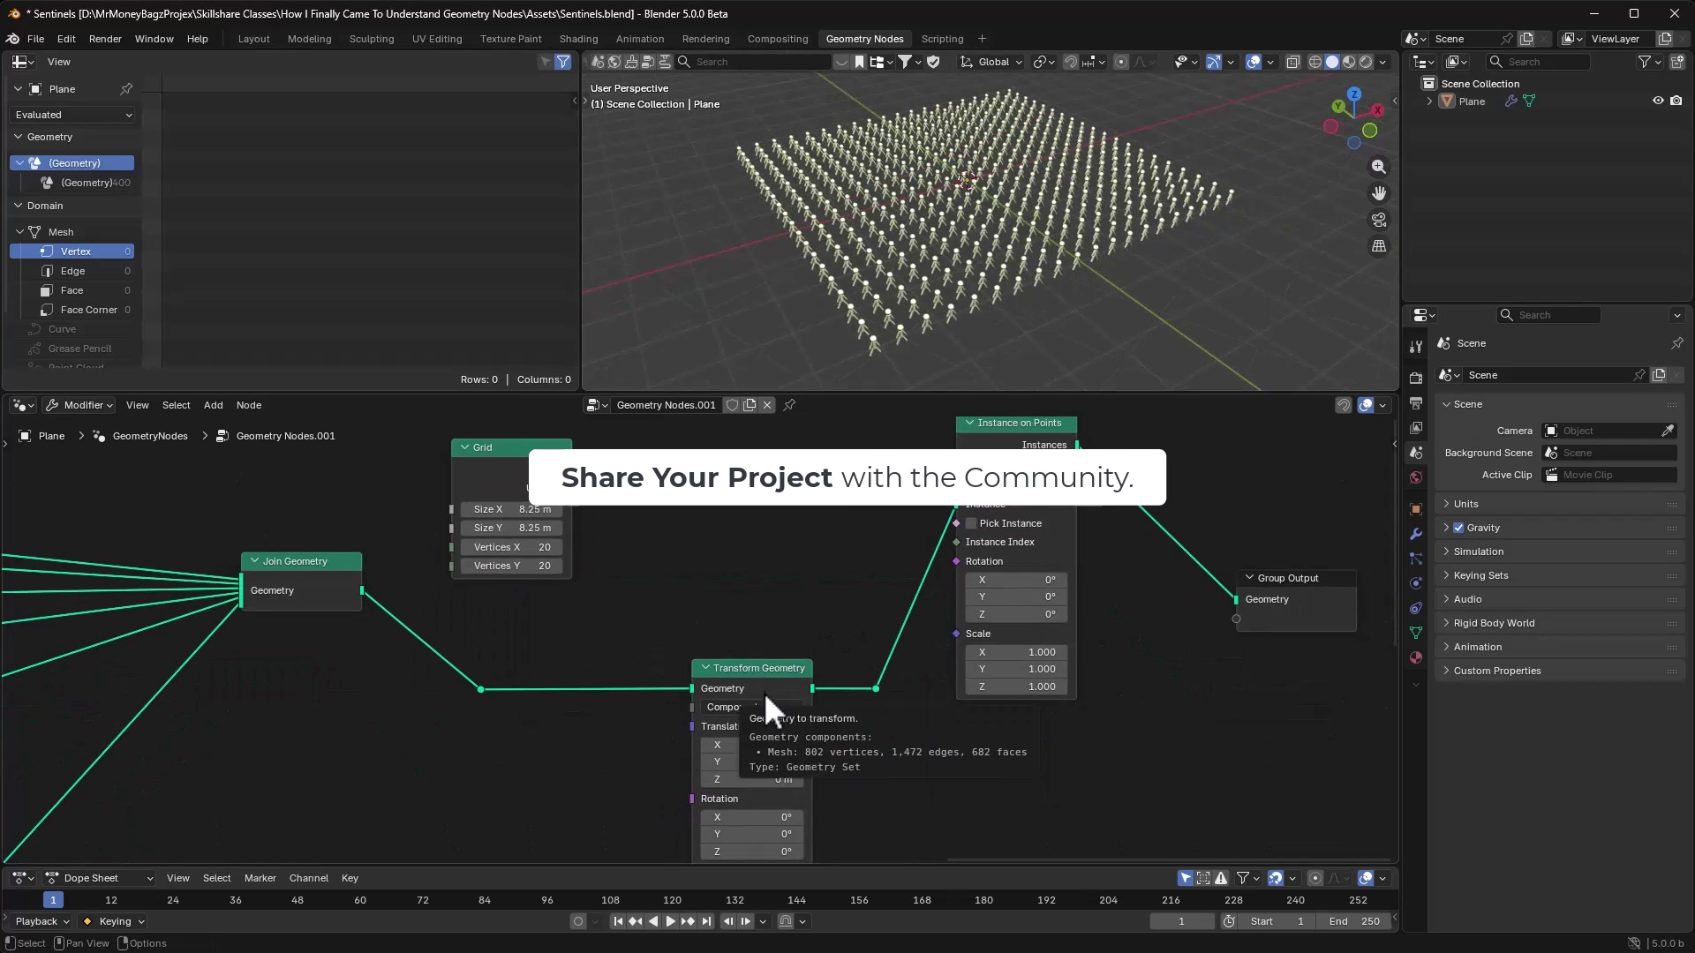
# Step: Preview the Instance on Points sentinel army through a Viewer node
pyautogui.moveTo(856, 412); pyautogui.dragTo(616, 408, button='middle')
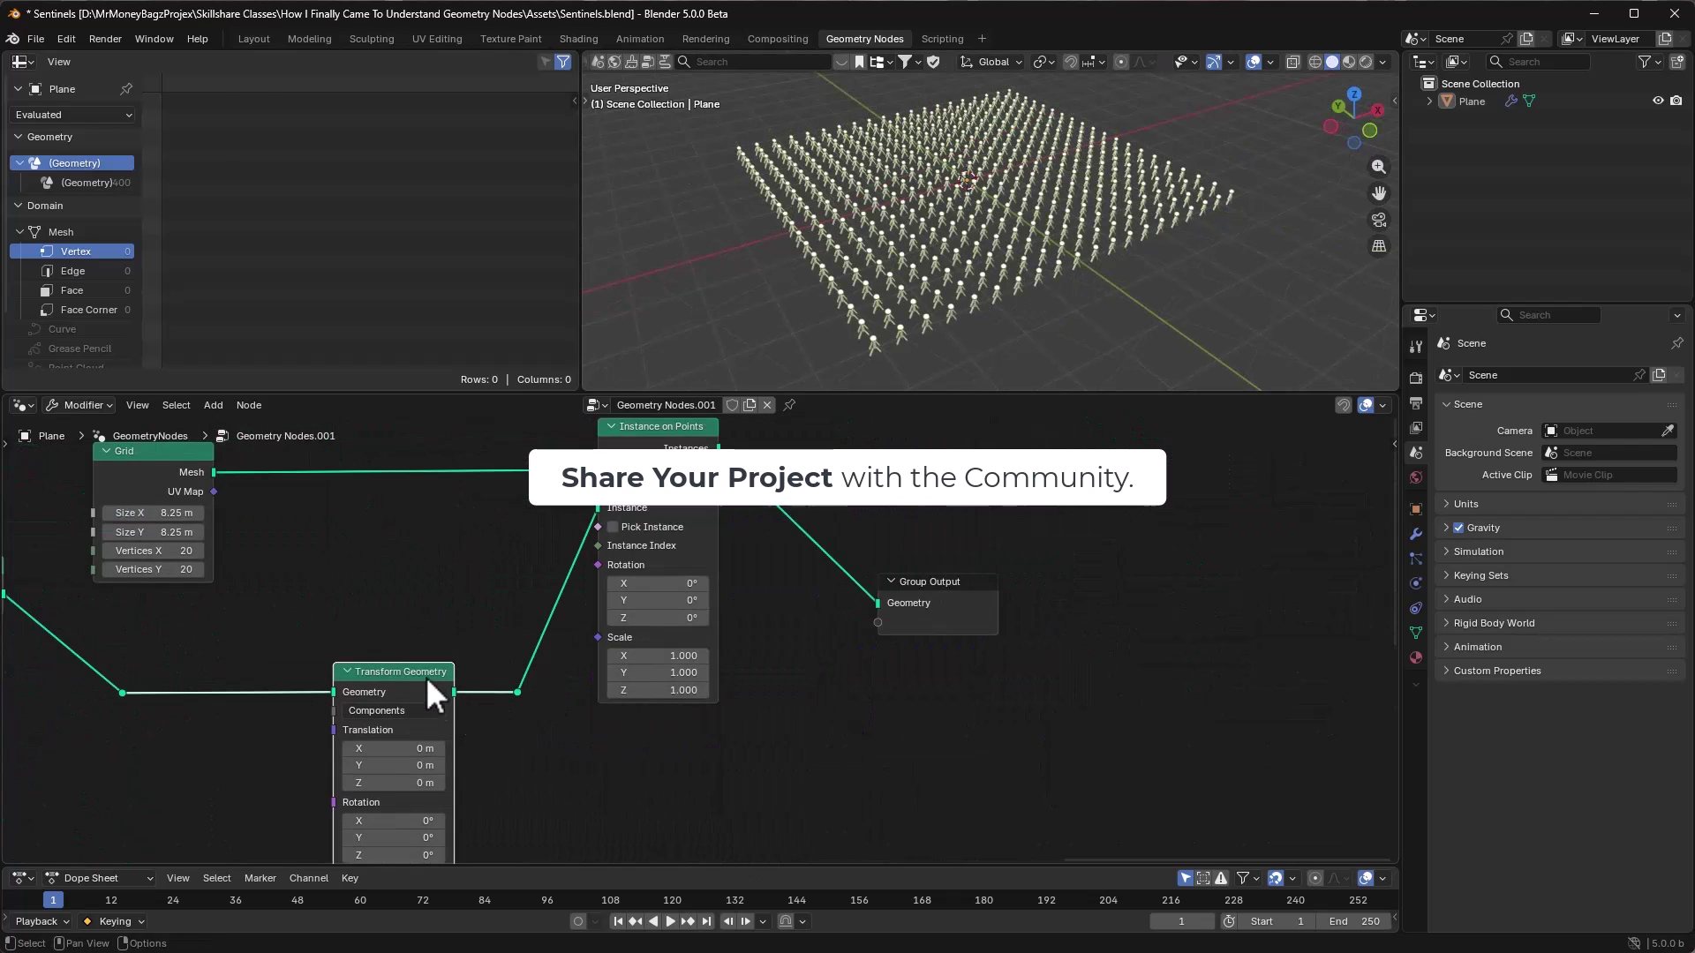
pyautogui.keyDown('ctrl'); pyautogui.keyDown('shift'); pyautogui.click(398, 683); pyautogui.keyUp('shift'); pyautogui.keyUp('ctrl')
pyautogui.keyDown('ctrl'); pyautogui.keyDown('shift'); pyautogui.click(556, 527); pyautogui.keyUp('shift'); pyautogui.keyUp('ctrl')
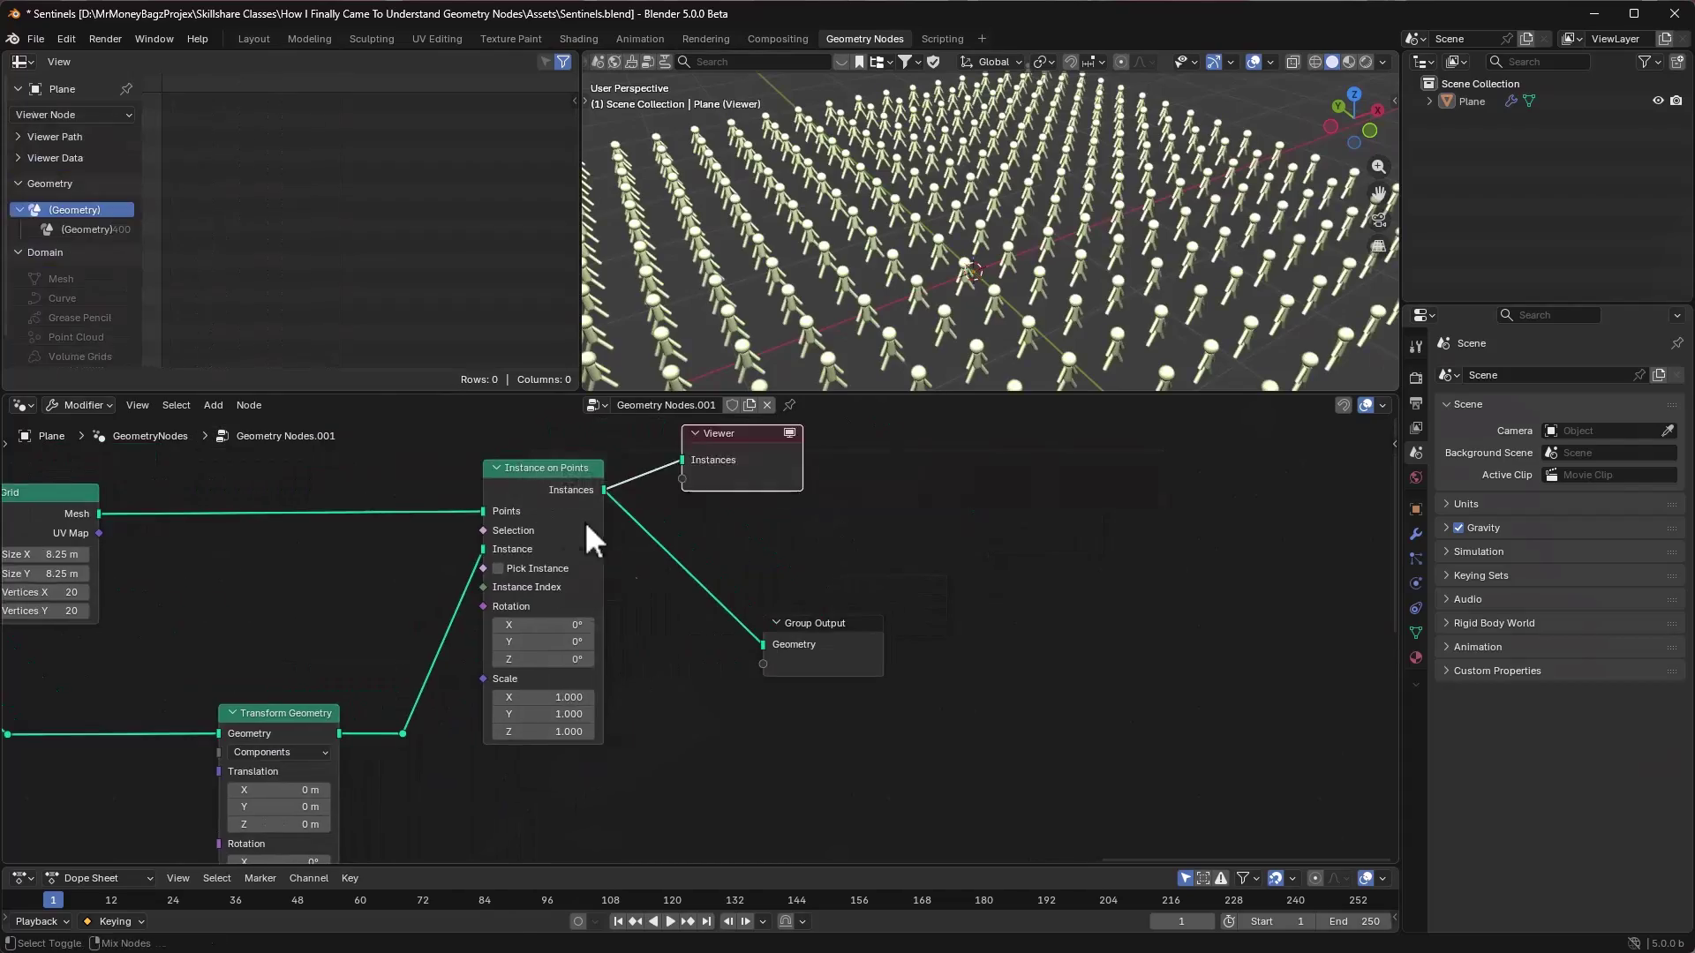